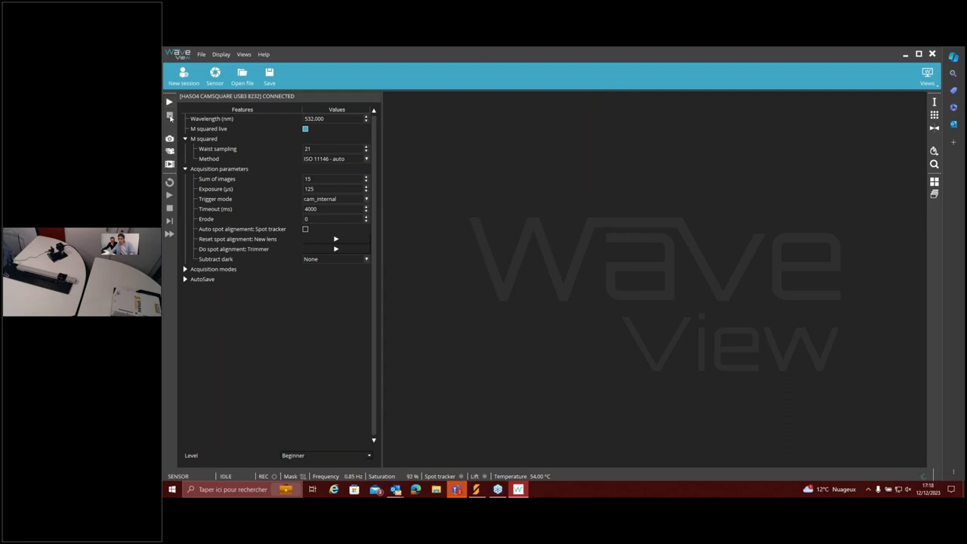
Step: Show the Camera view, start the live acquisition and set the exposure to 120 µs
click(932, 114)
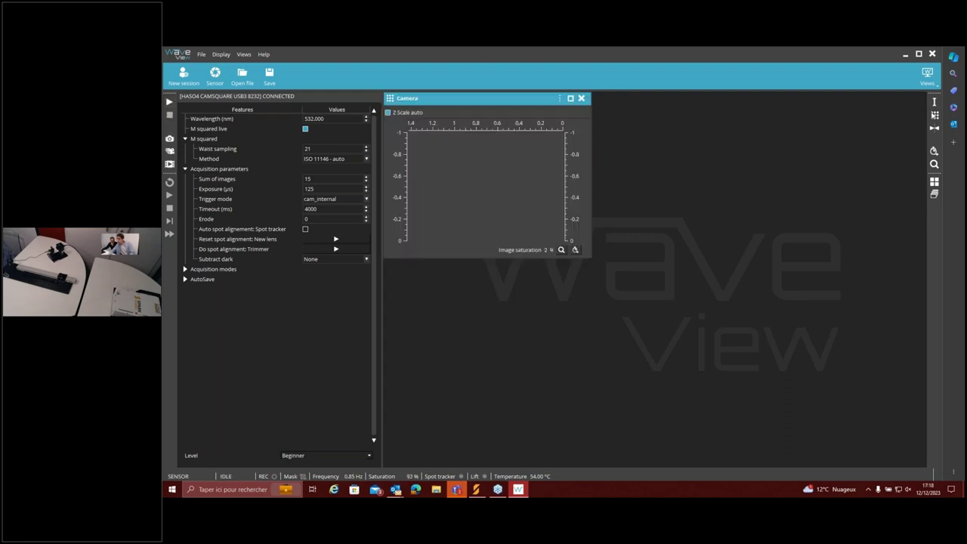
click(169, 103)
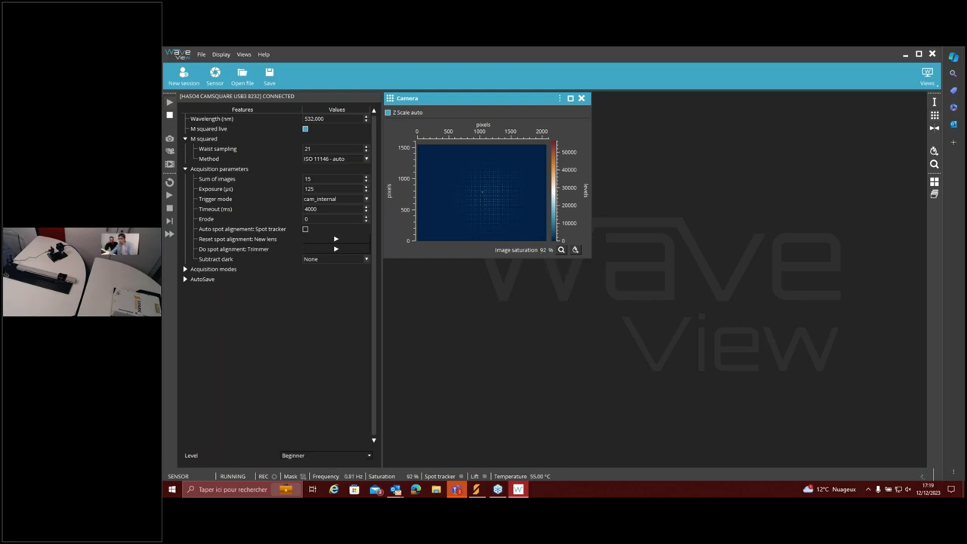
double_click(327, 189)
text(1)
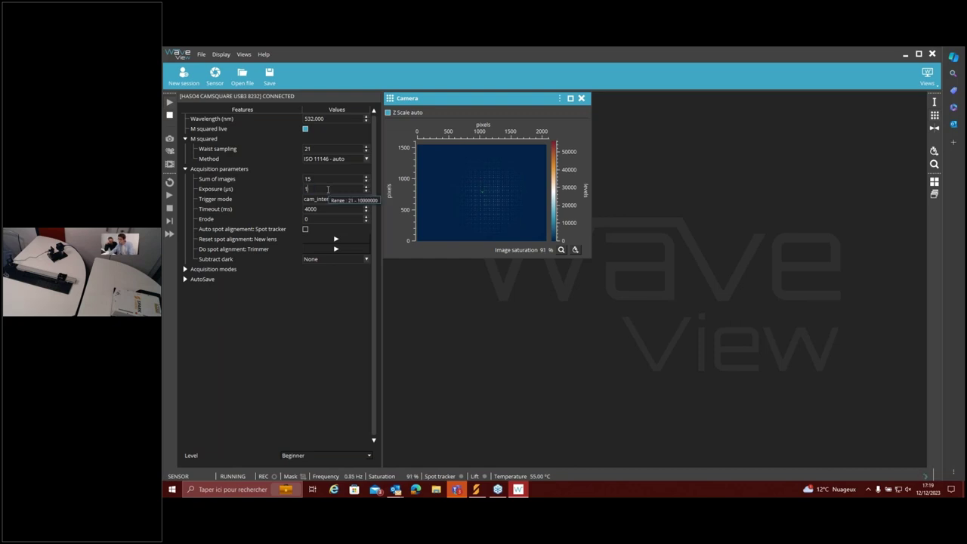
text(20)
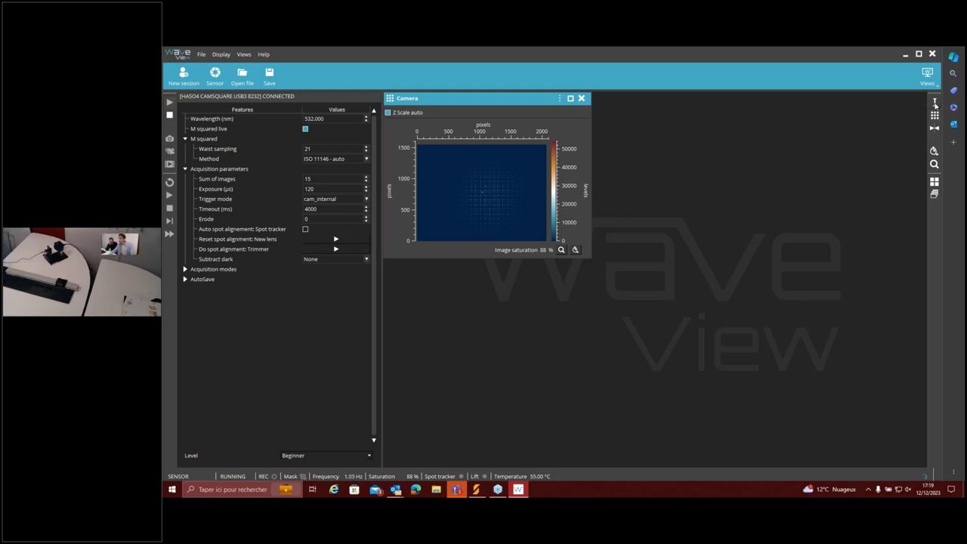
Step: Display the Intensity view below the Camera view and open the M squared view over the free workspace area
click(935, 102)
drag(702, 99, 490, 274)
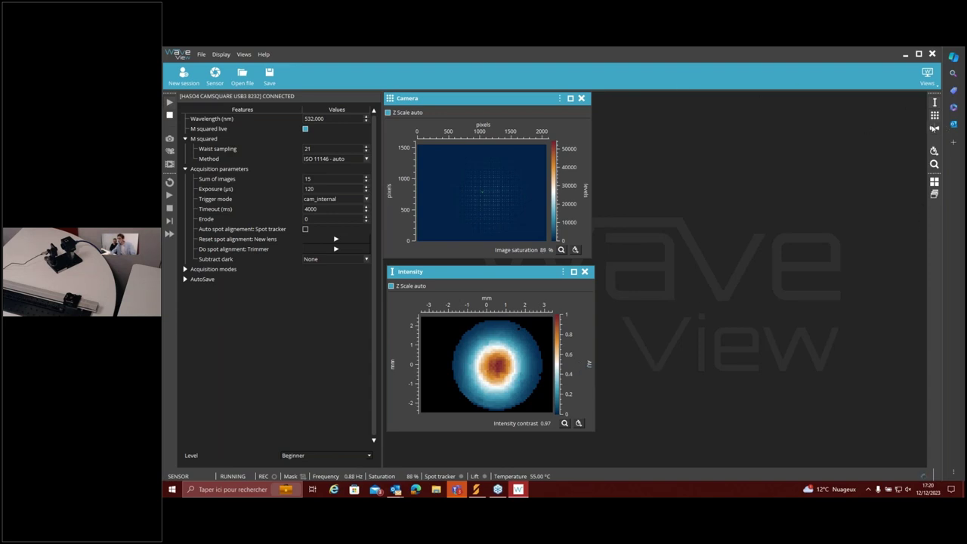
click(934, 128)
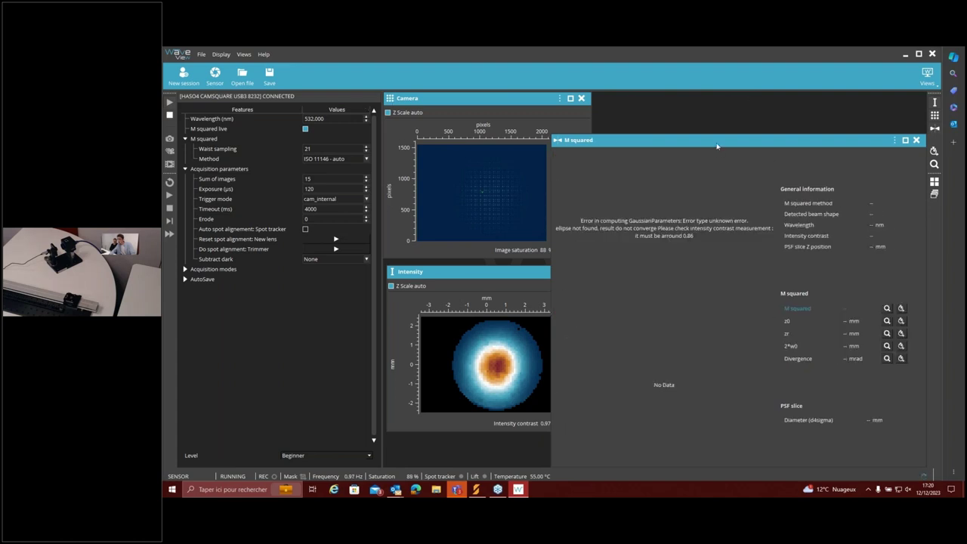
drag(717, 146, 663, 127)
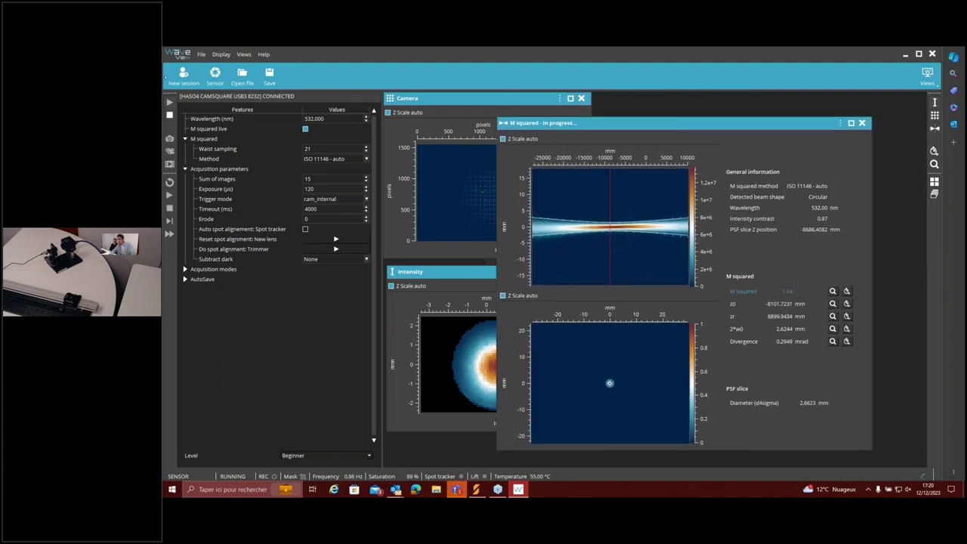
Step: Stop the live acquisition and shift the M squared window closer to the acquisition parameters
click(169, 114)
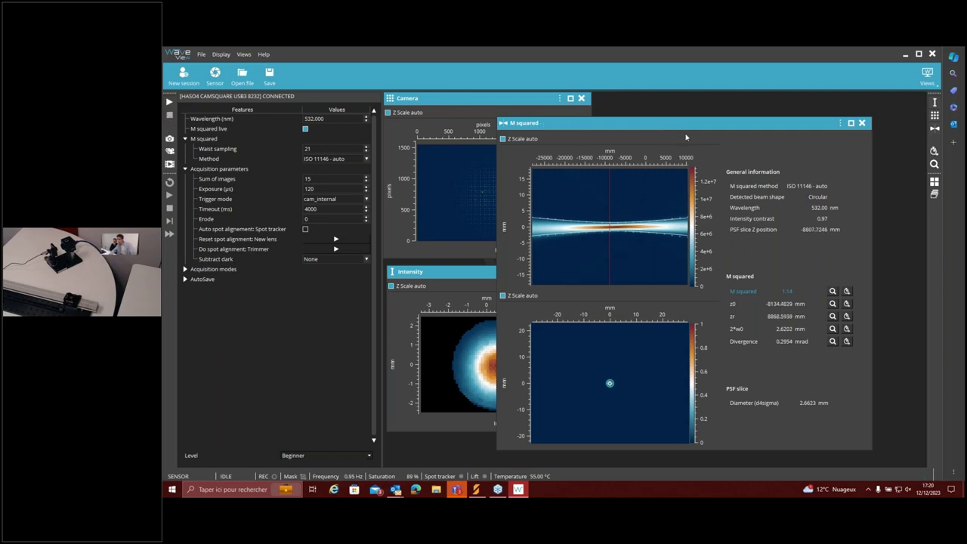
drag(723, 133, 707, 122)
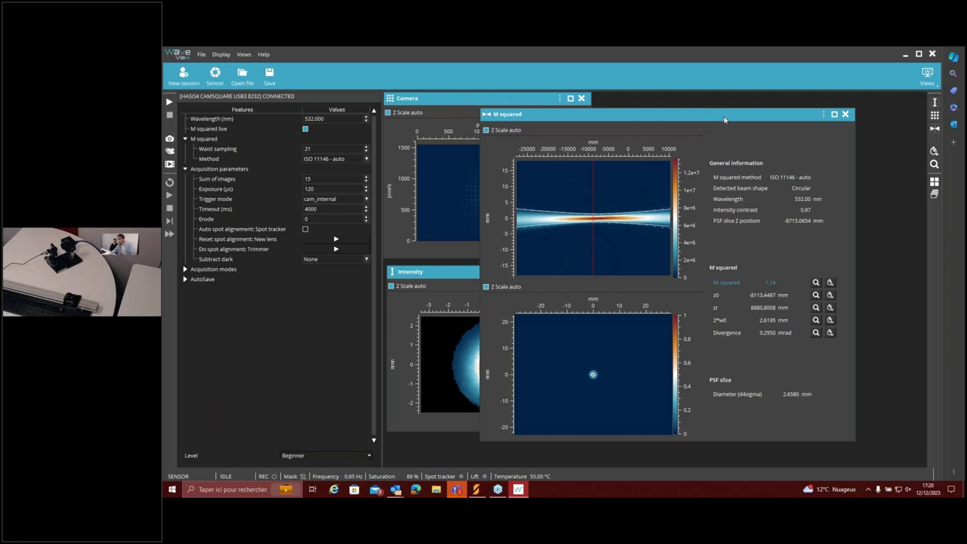
drag(723, 119, 702, 113)
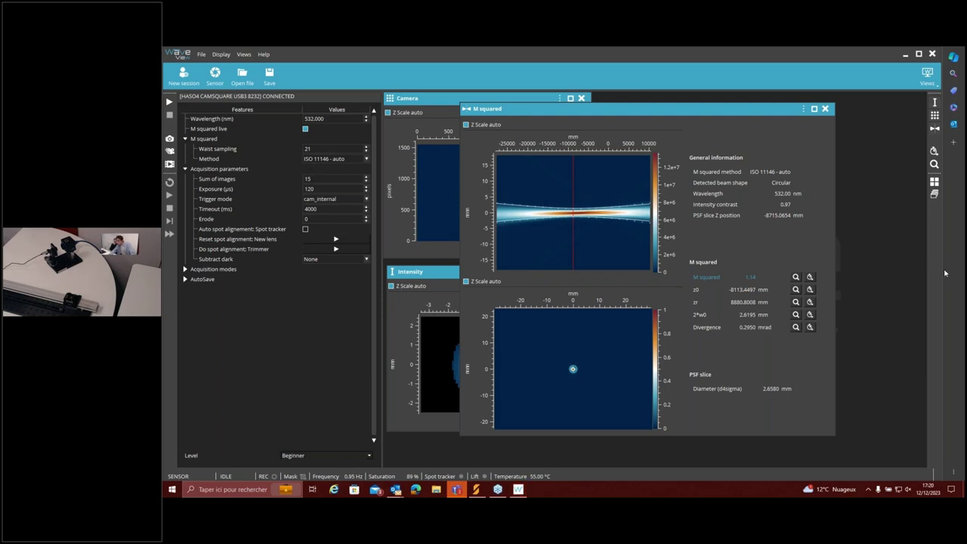
drag(722, 108, 697, 112)
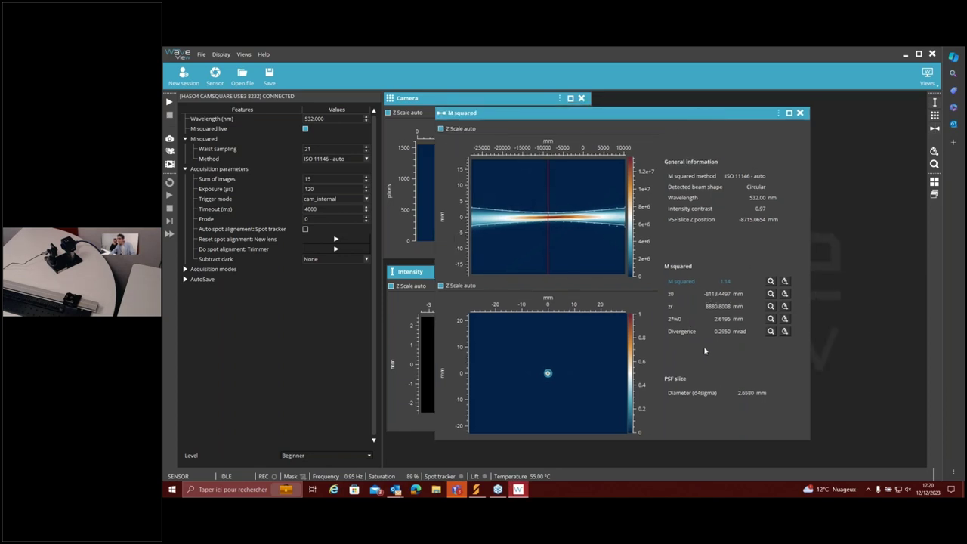
Step: Recompute M squared with the ISO 11146 - astigmatic method and return the method to ISO 11146 - auto
click(343, 159)
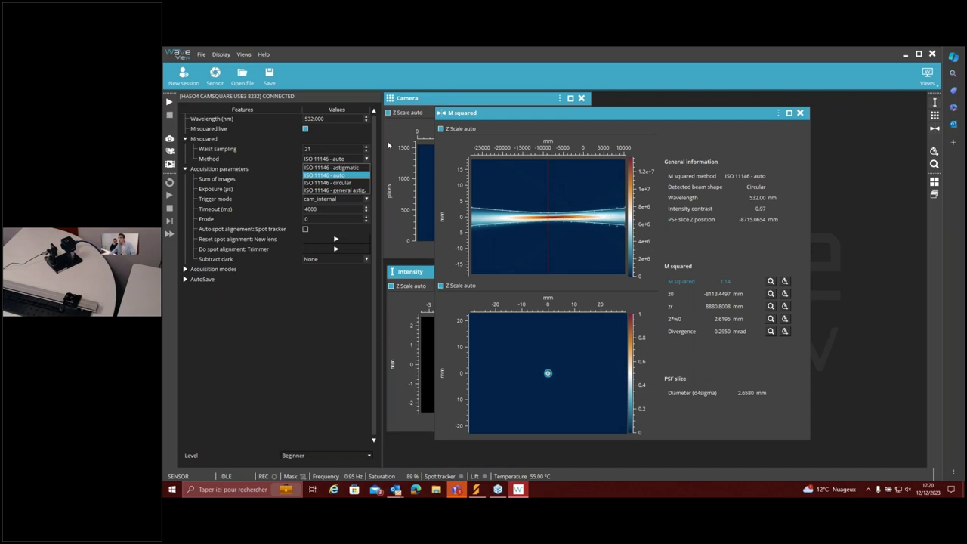
click(354, 167)
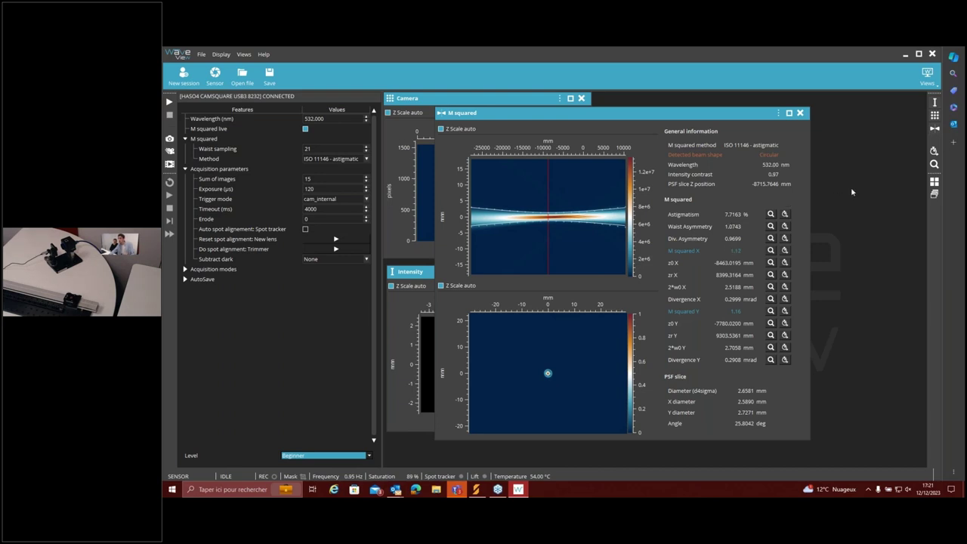
mouse_move(701, 117)
mouse_down()
mouse_move(713, 125)
mouse_move(716, 112)
mouse_up()
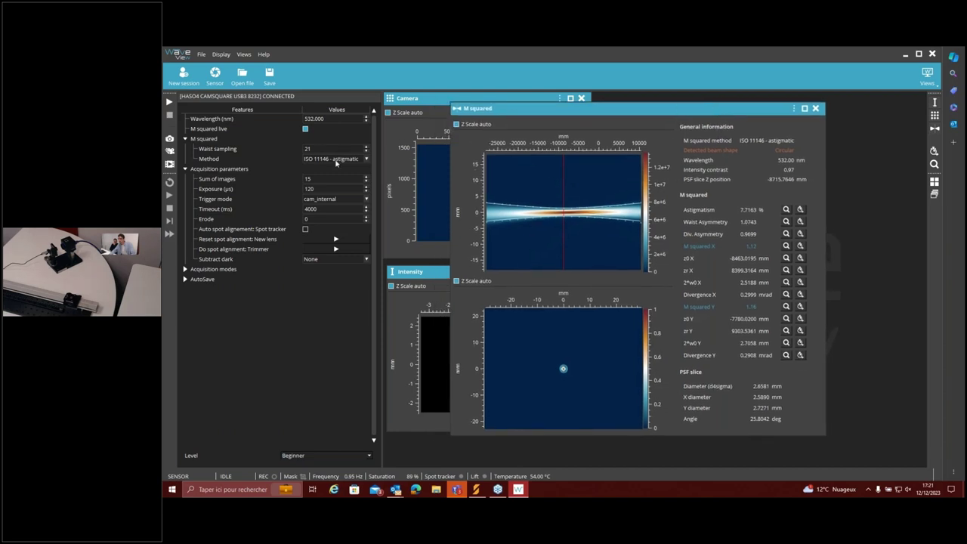
click(336, 160)
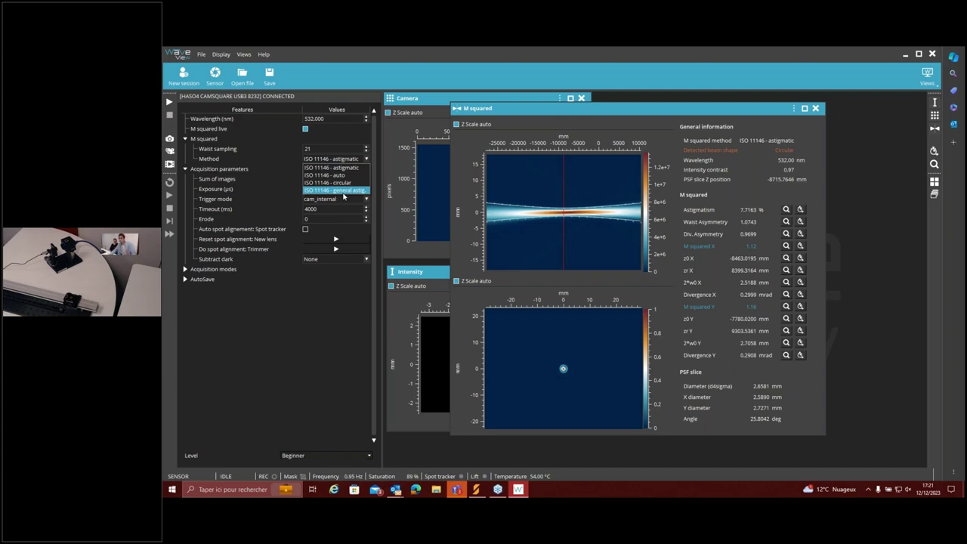
click(337, 176)
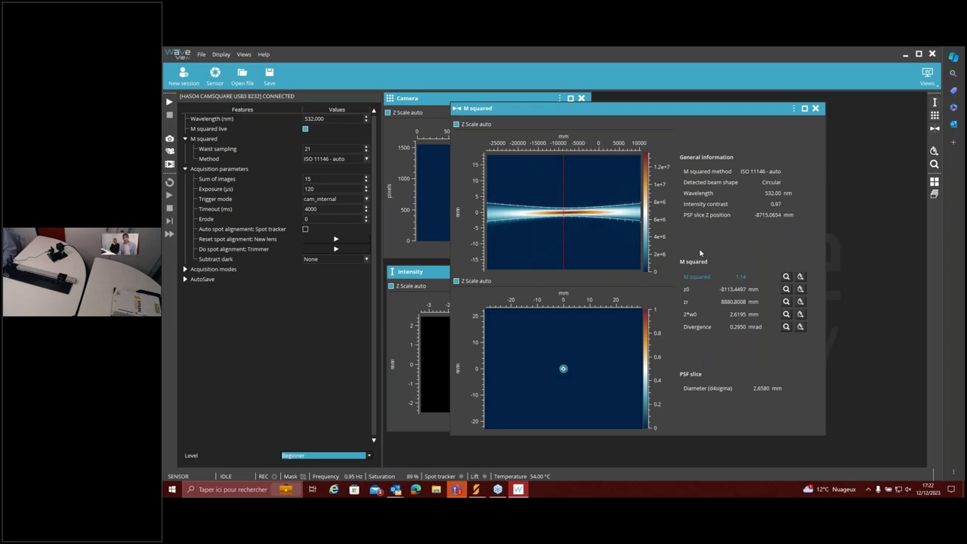
Step: Close the M squared view and restart the live acquisition, keeping the exposure at 120 µs
click(816, 108)
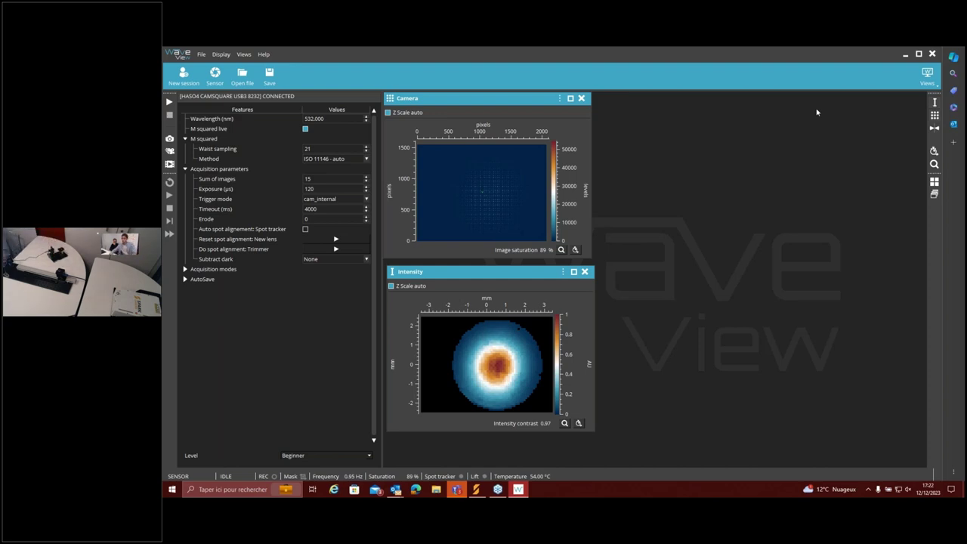
click(169, 101)
double_click(325, 188)
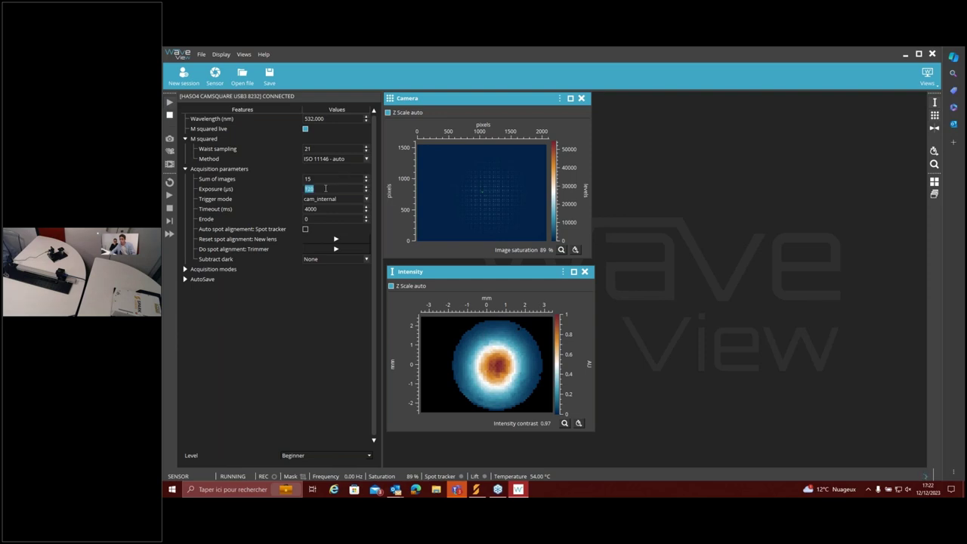
key(Return)
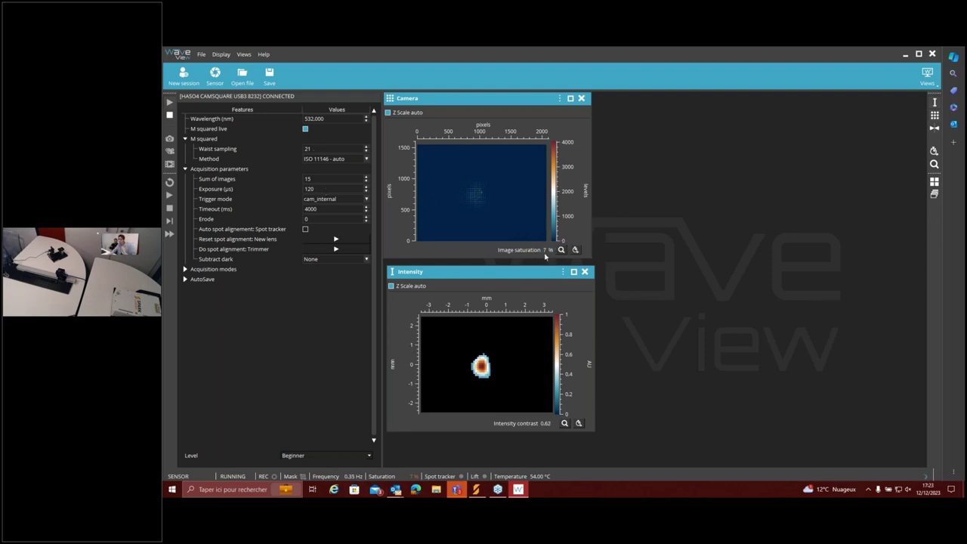
Step: Set the exposure to 1600 µs for the new beam
double_click(316, 187)
text(1600)
key(Return)
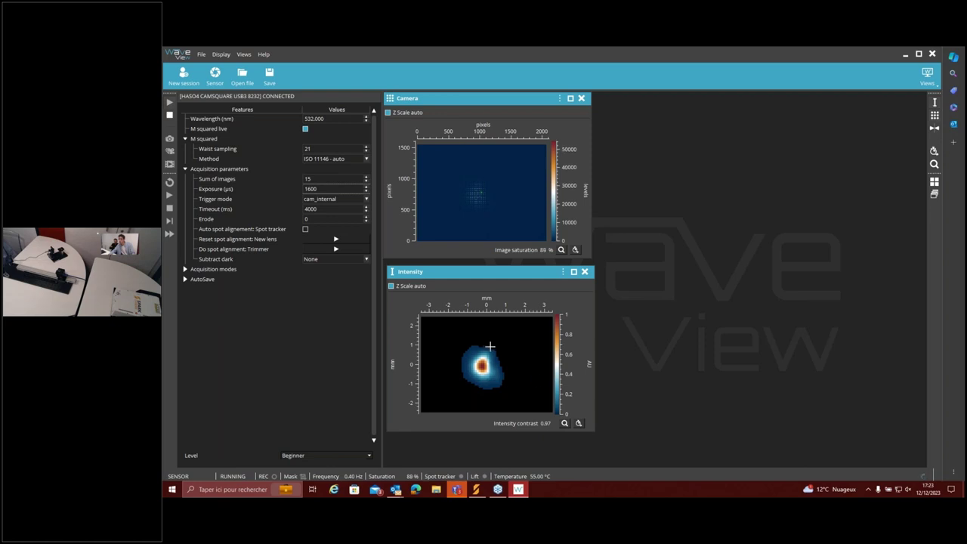
Step: Reopen the M squared view over the Camera and Intensity views and stop the live acquisition
click(934, 128)
drag(809, 144, 709, 119)
click(170, 115)
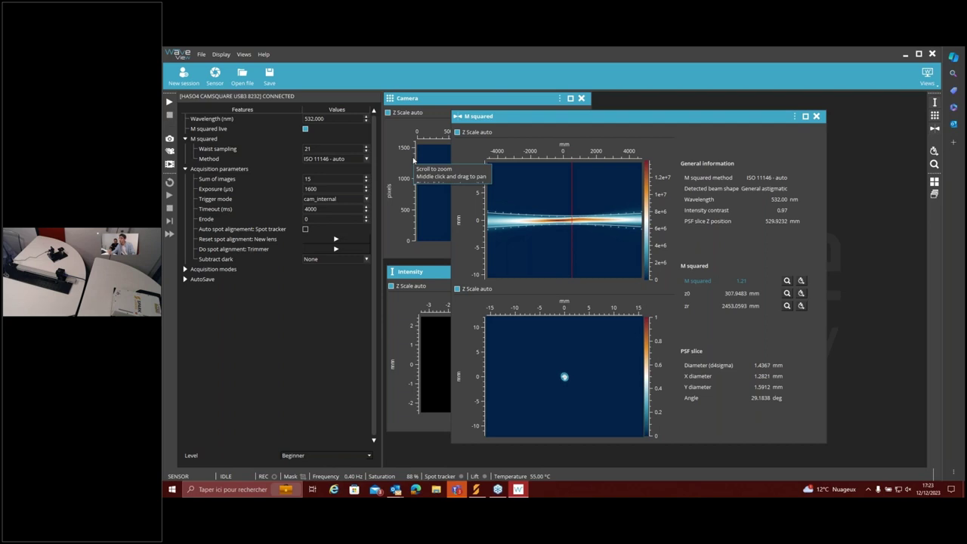
Step: Set the wavelength to 920 nm and enlarge the beam in the M squared propagation plot
triple_click(333, 118)
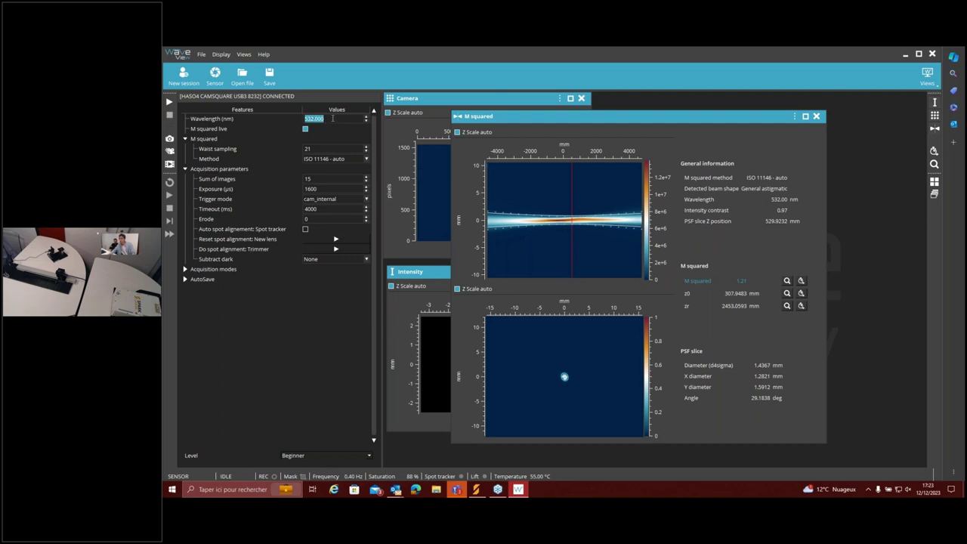
text(920)
key(Return)
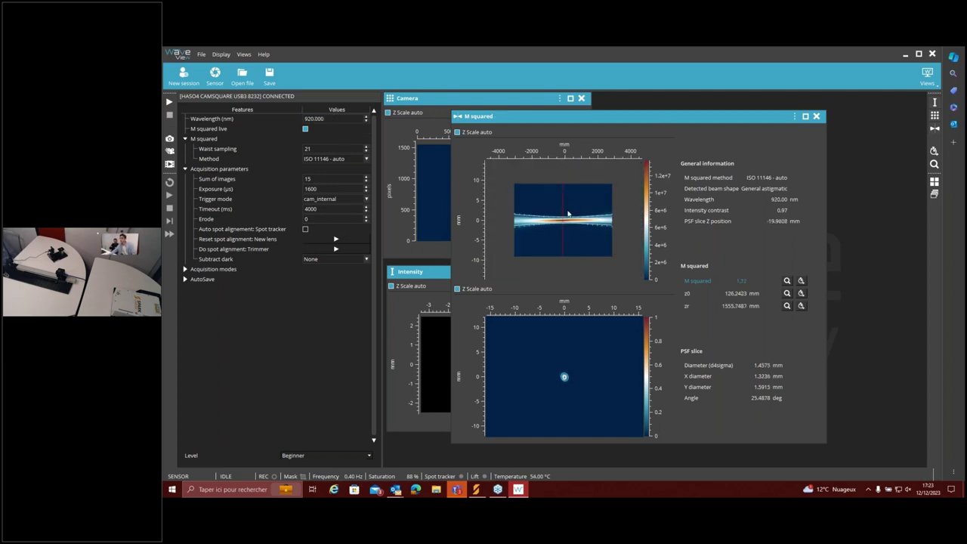
scroll(567, 215, up, 3)
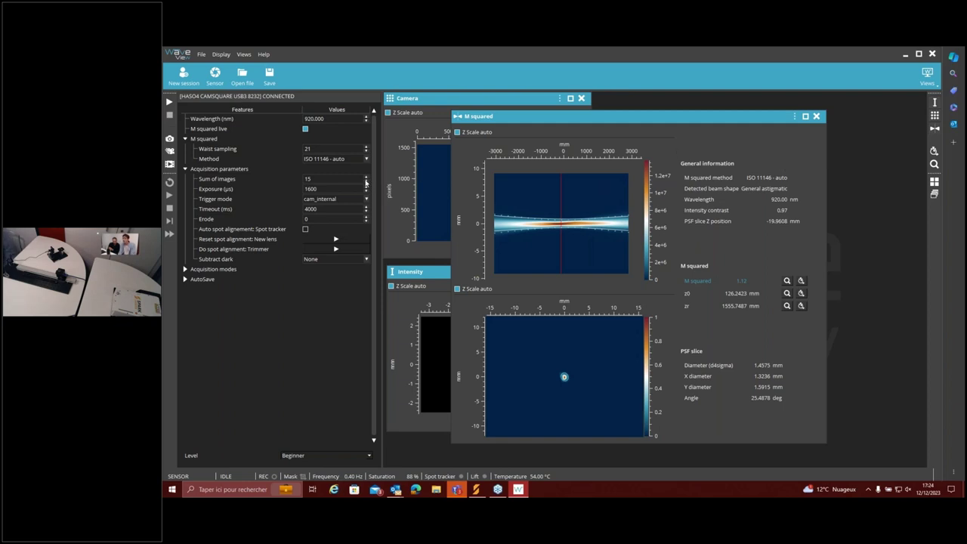
Step: Set the M squared method to ISO 11146 - astigmatic and nudge the M squared window slightly upward
click(367, 160)
click(352, 173)
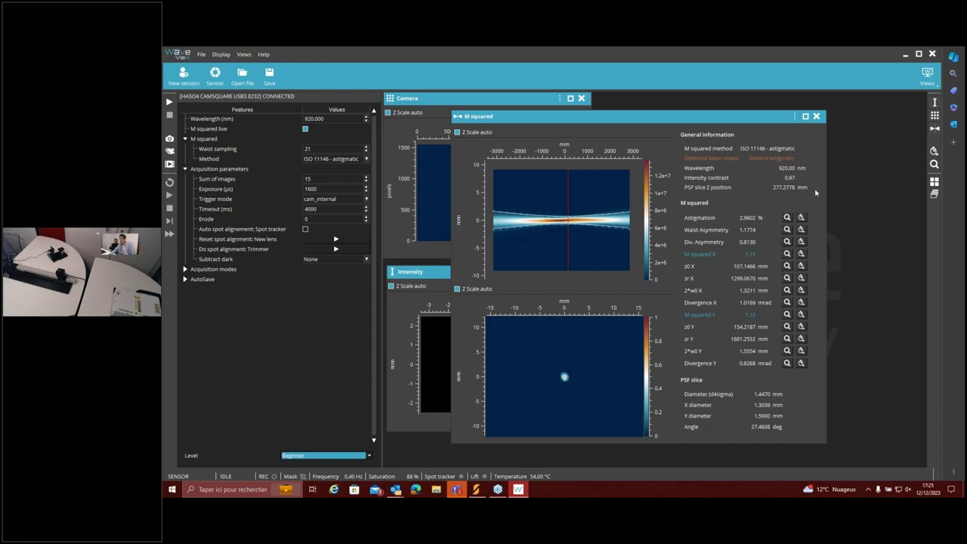
click(730, 120)
drag(730, 121, 723, 114)
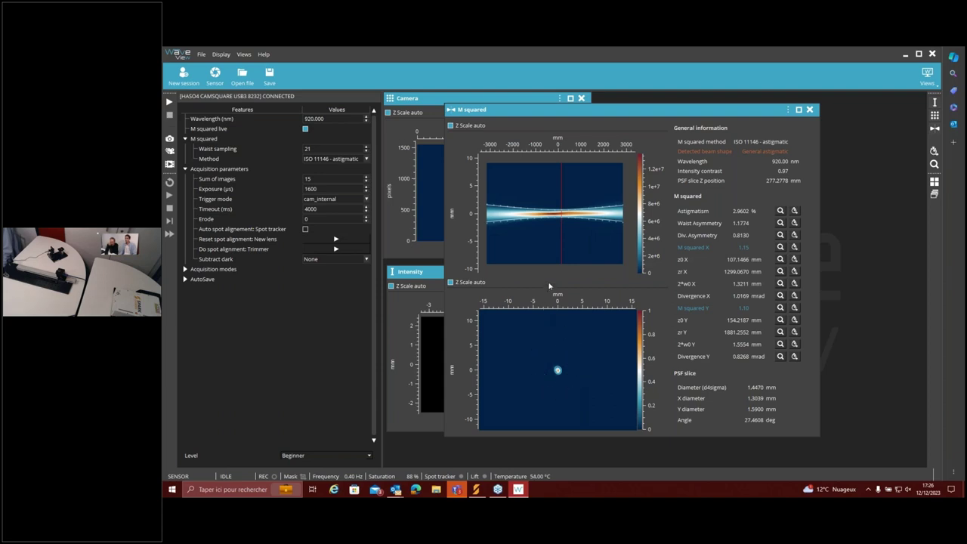
Step: Move the PSF slice line in the propagation plot to a Z position of about -22 mm
mouse_move(561, 243)
mouse_down()
mouse_move(604, 242)
mouse_move(529, 231)
mouse_move(578, 225)
mouse_move(568, 223)
mouse_move(550, 232)
mouse_move(582, 230)
mouse_move(518, 236)
mouse_move(557, 239)
mouse_up()
right_click(557, 240)
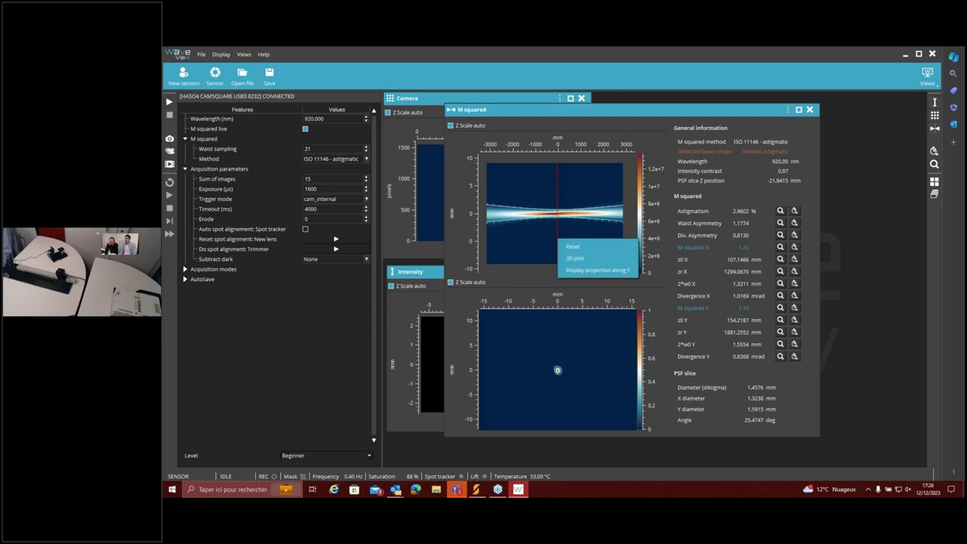
click(536, 365)
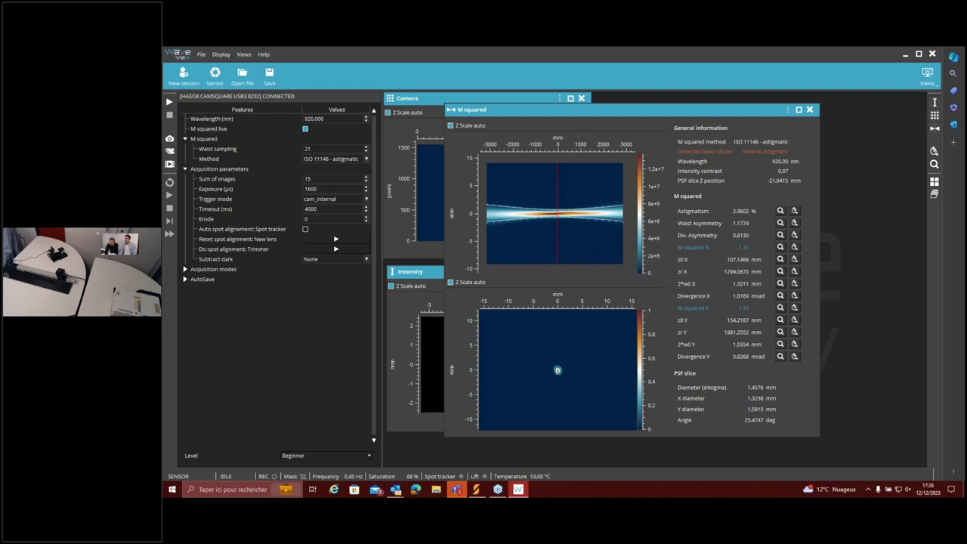